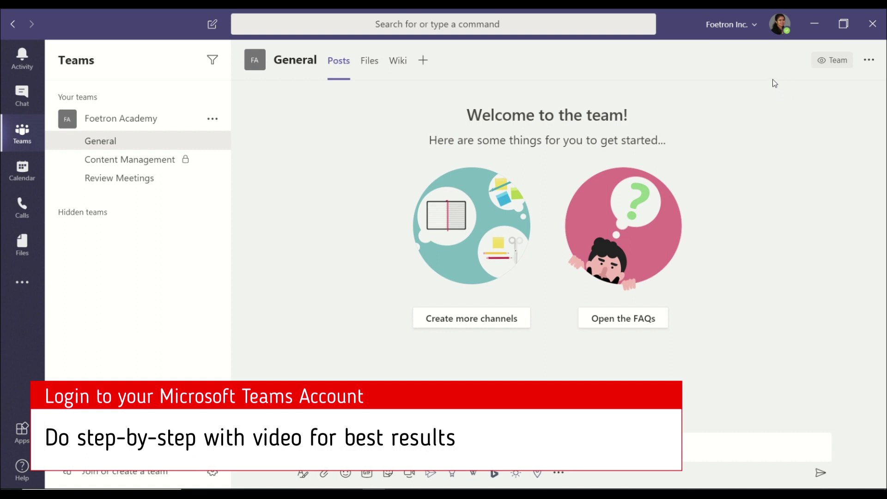
Step: Open the account profile menu from the profile picture at the top right
left_click(787, 30)
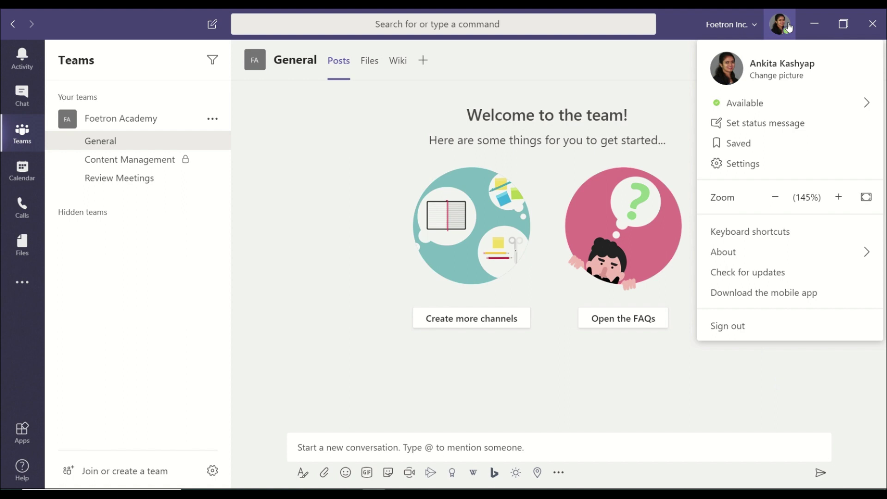
Step: Open Teams Settings from the profile menu and go to the Calls page
left_click(743, 164)
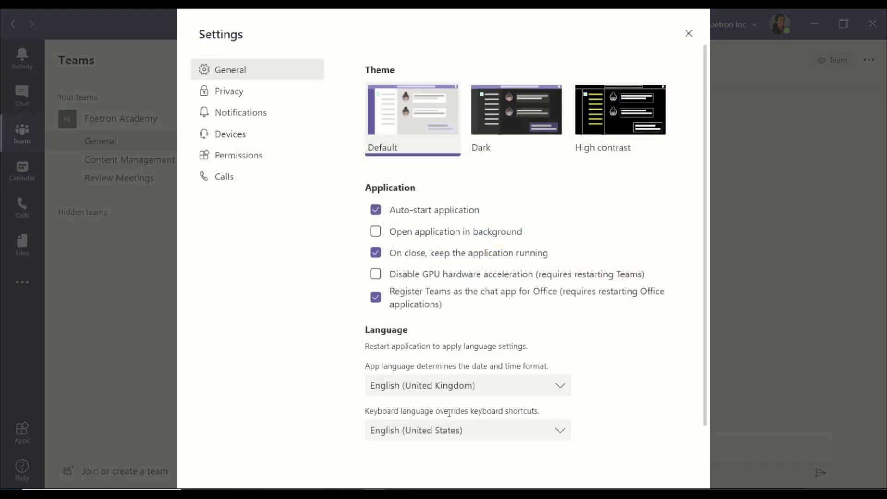
left_click(239, 180)
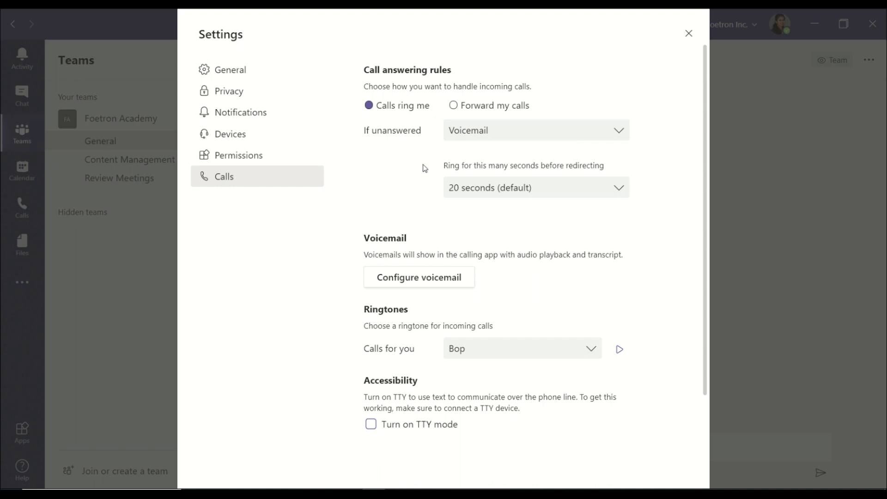
Step: Keep incoming calls ringing you, and ring for 30 seconds before redirecting to voicemail
left_click(454, 107)
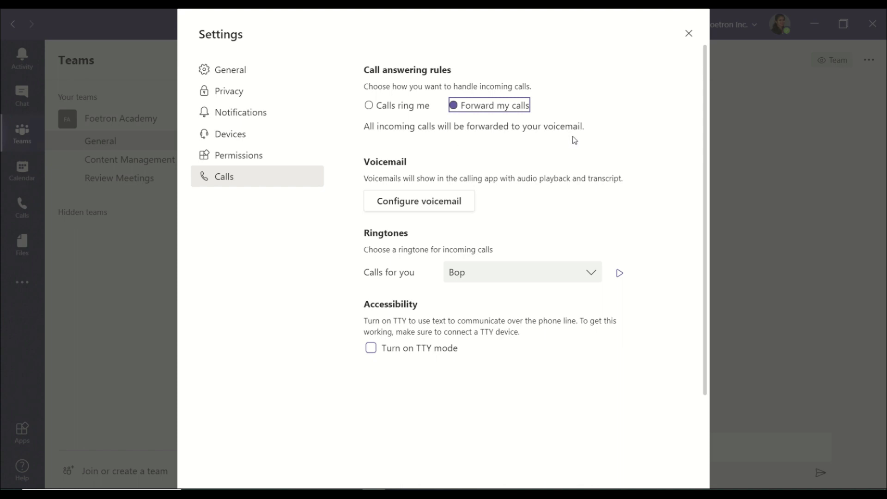
left_click(372, 106)
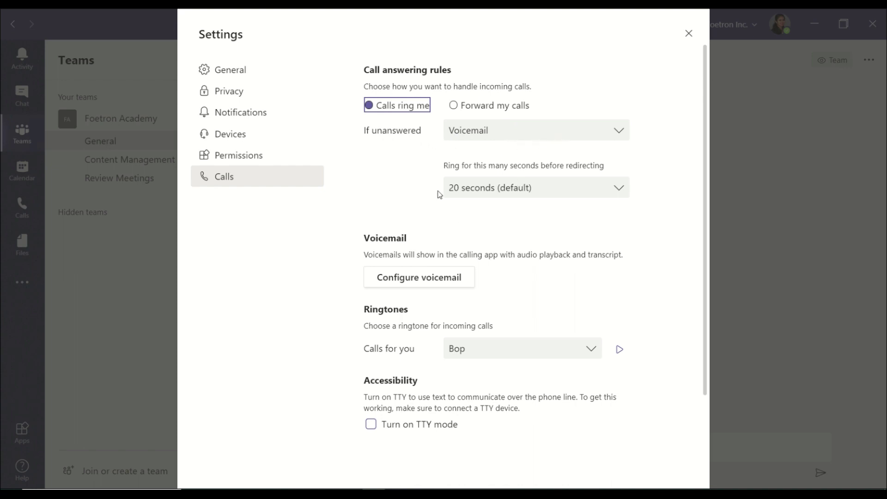
left_click(523, 195)
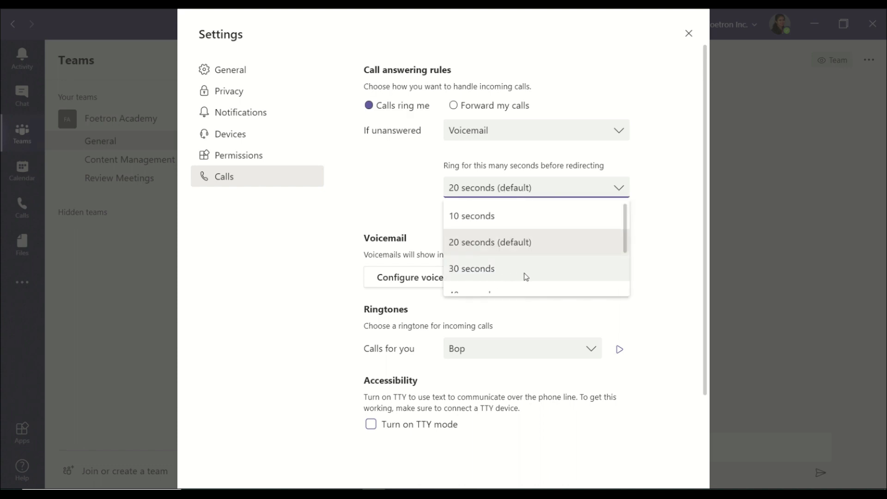
scroll(526, 277, "down", 1)
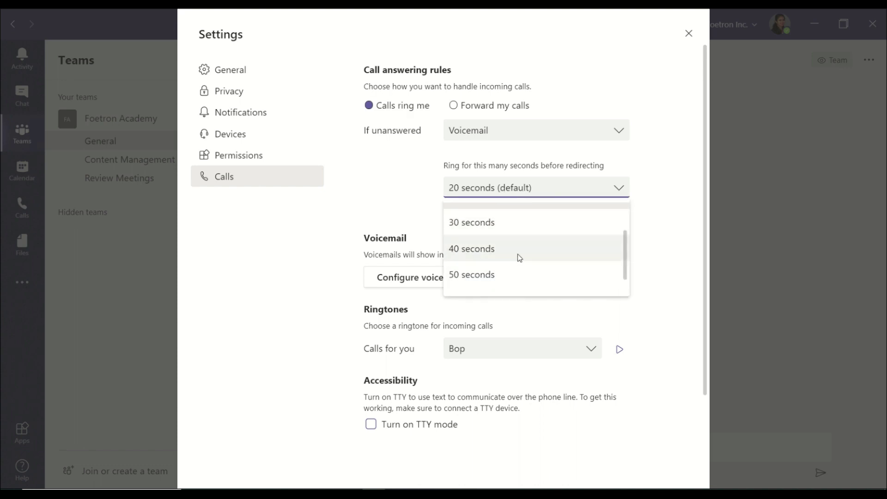
left_click(537, 231)
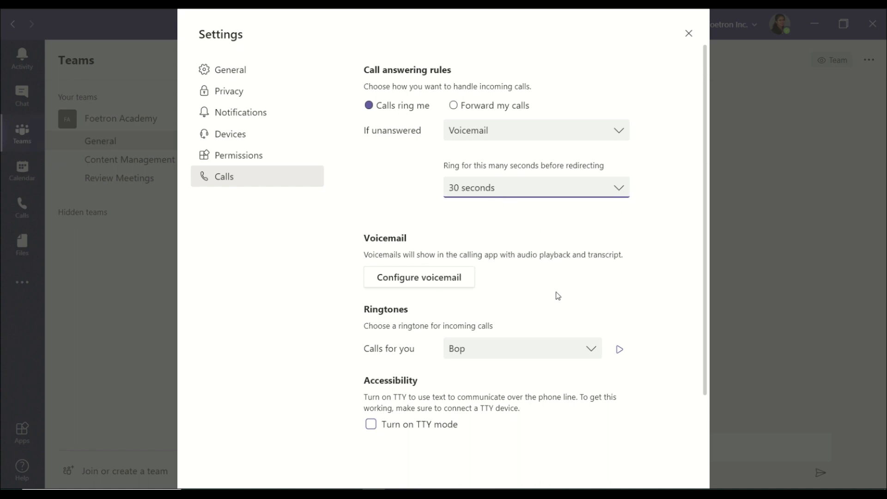
Step: Enter a custom voicemail greeting: 'Hi! I am unavailable as of now. Please leave me a message…'
left_click(439, 280)
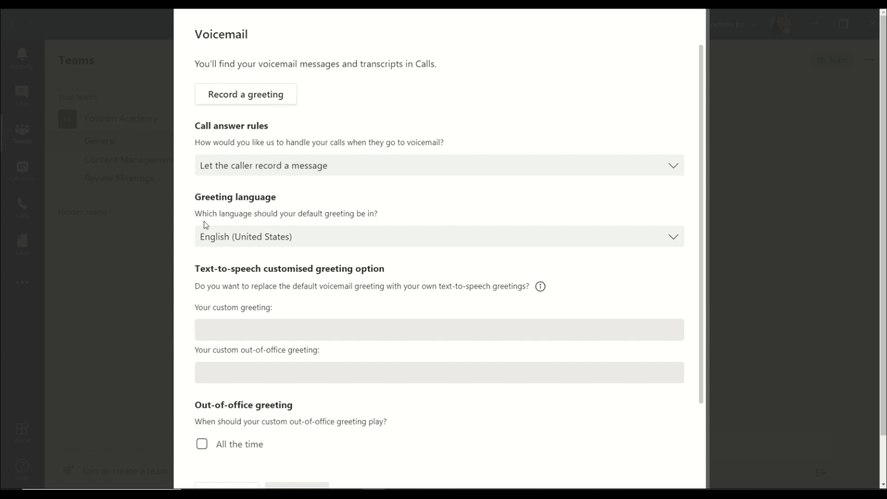
left_click(279, 335)
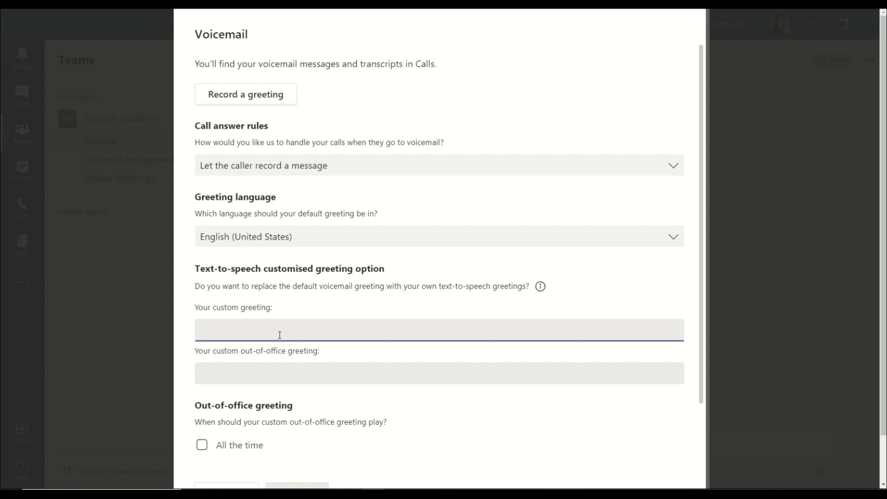
type("Hi")
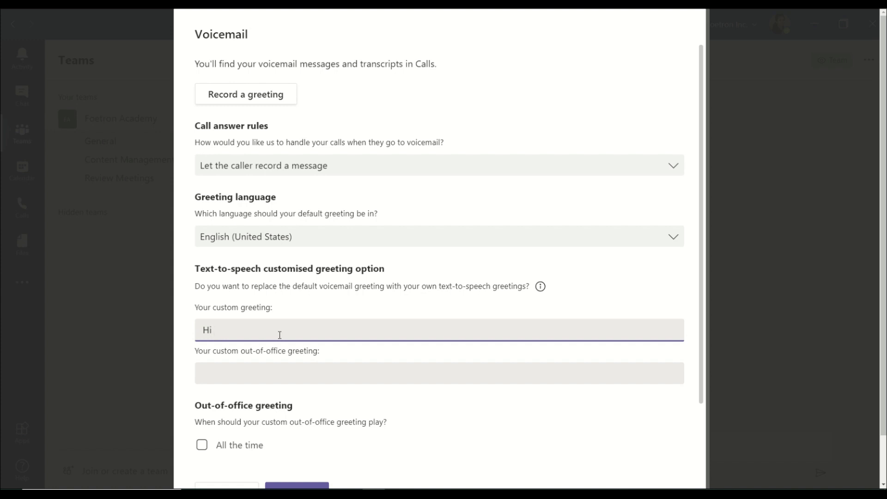
type("! I am unavailable as of now. Please leave me a message a")
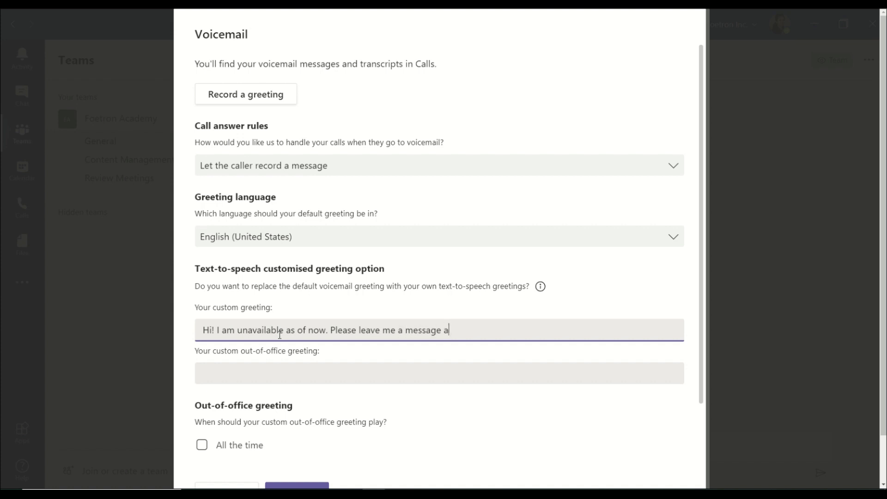
type("nd I will connect back")
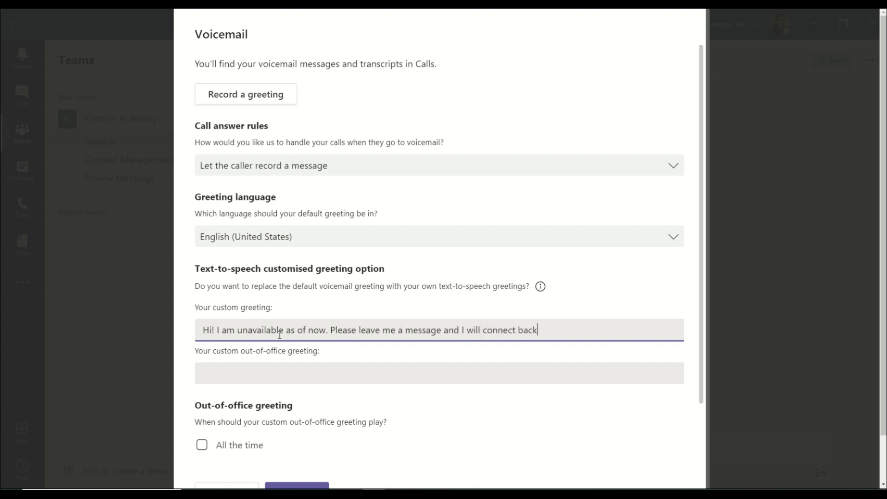
type(" to discuss upon the ")
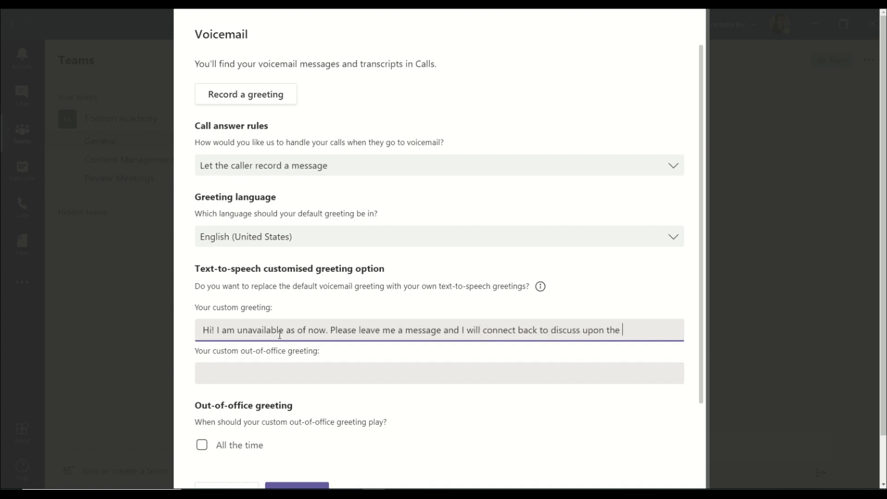
type("h")
key("BackSpace")
key("BackSpace")
key("BackSpace")
key("BackSpace")
key("BackSpace")
type("it.")
scroll(341, 377, "down", 2)
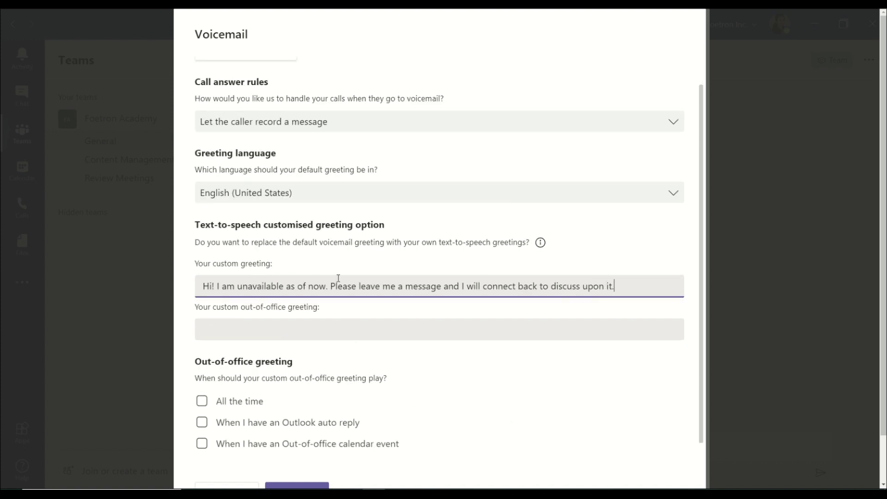
left_click(334, 327)
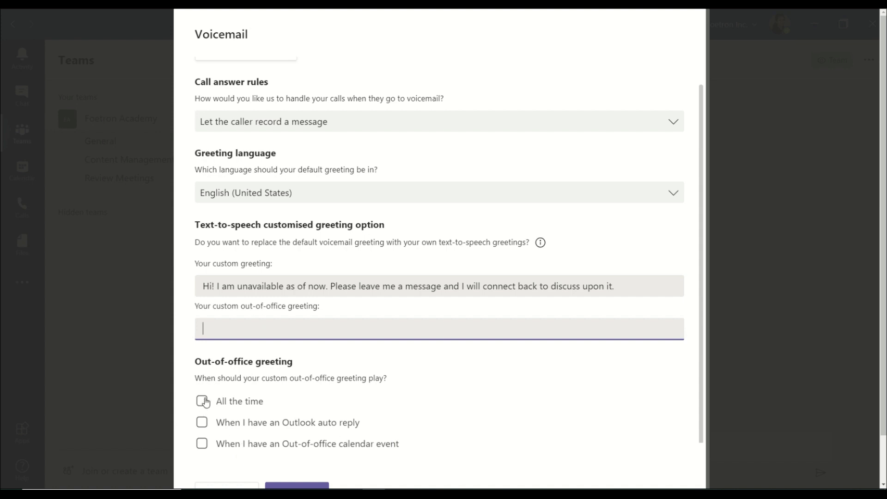
Step: Change the voicemail greeting language from English (United States) to English (India)
scroll(365, 453, "down", 1)
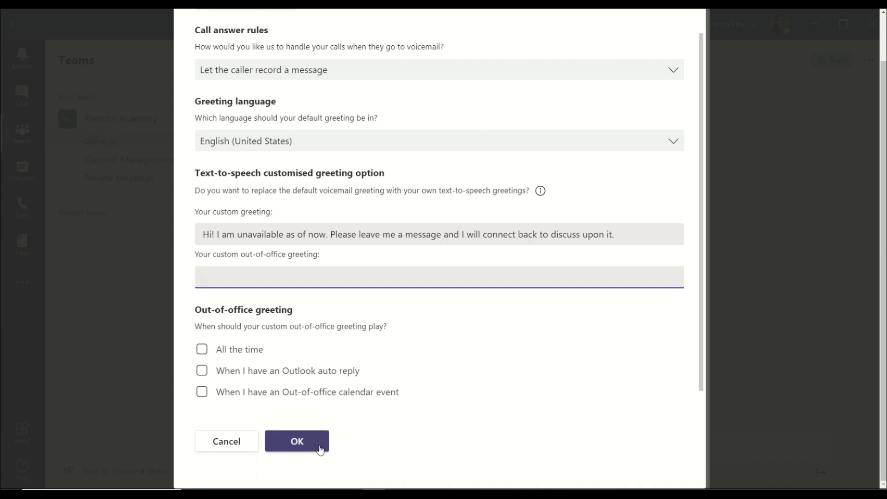
left_click(453, 143)
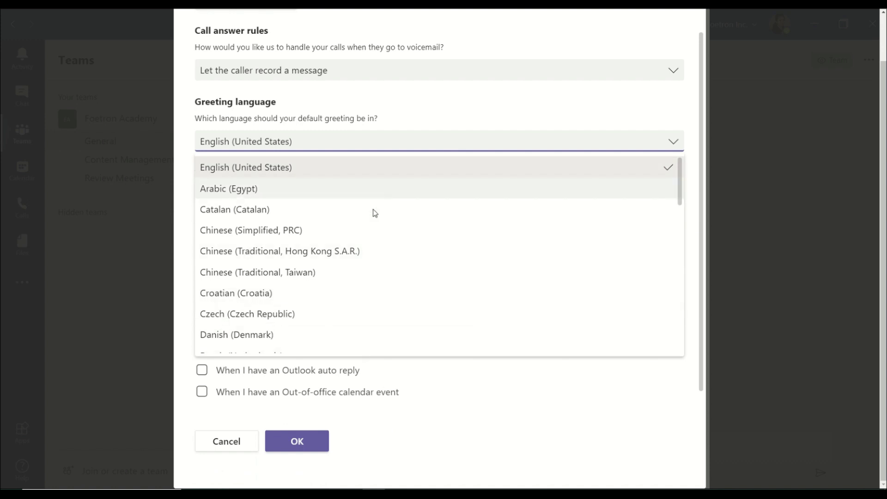
scroll(374, 303, "down", 7)
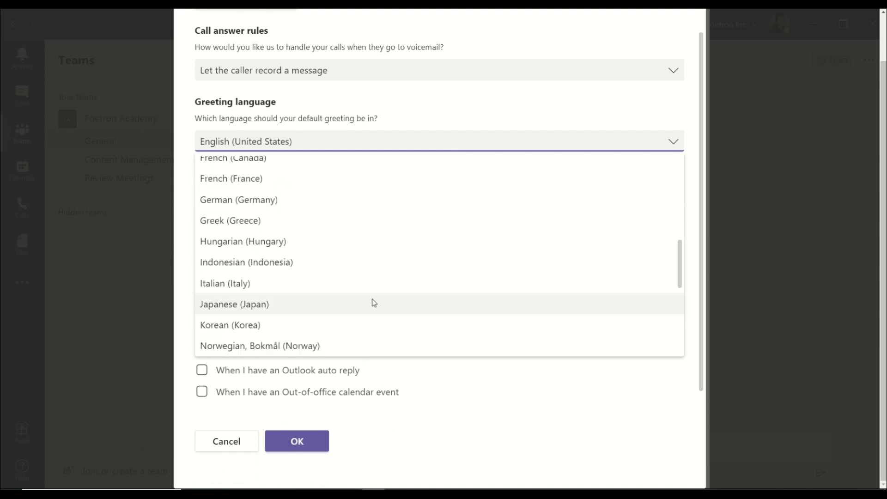
scroll(375, 303, "up", 8)
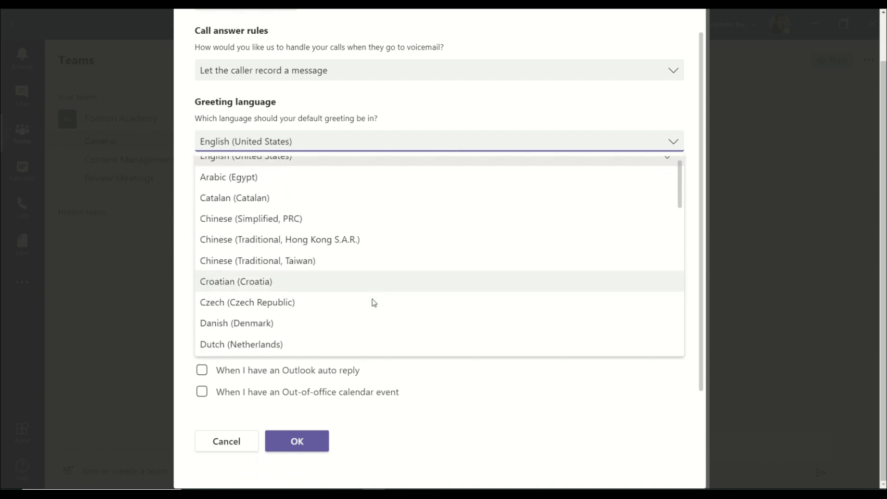
scroll(362, 331, "down", 4)
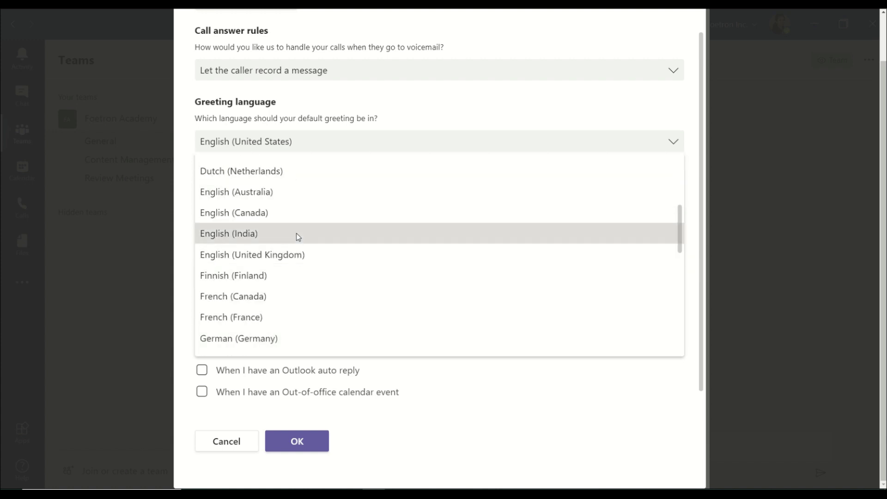
left_click(361, 234)
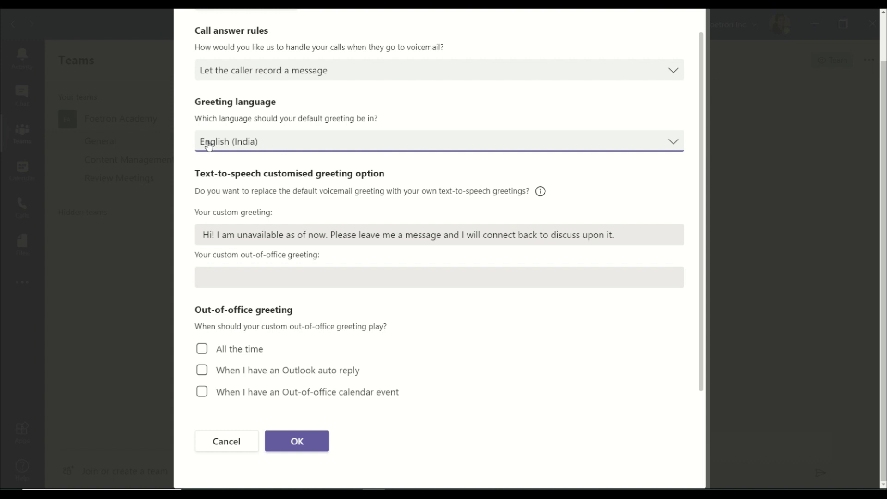
Step: Confirm the voicemail settings with OK, then close the Settings window
left_click(291, 441)
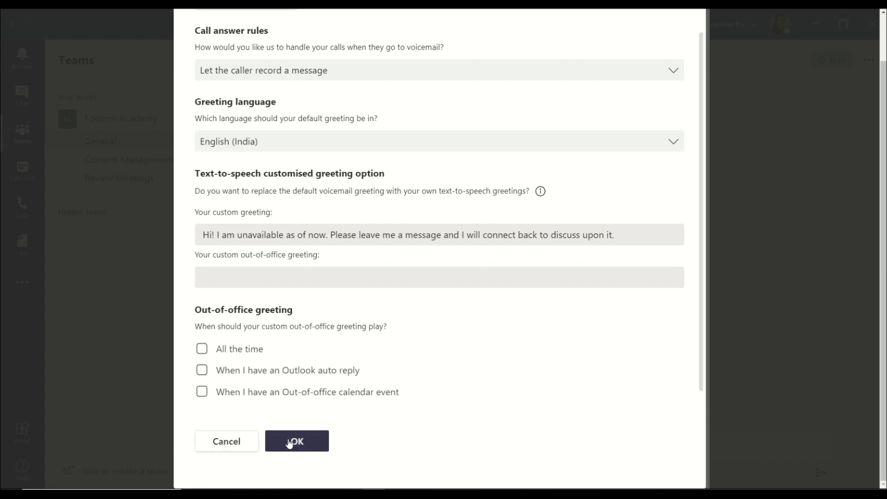
scroll(643, 284, "down", 3)
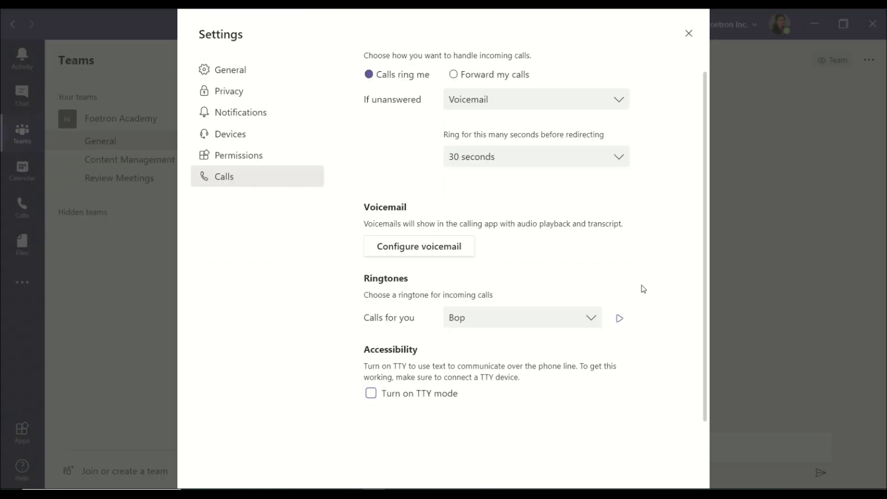
scroll(665, 300, "up", 3)
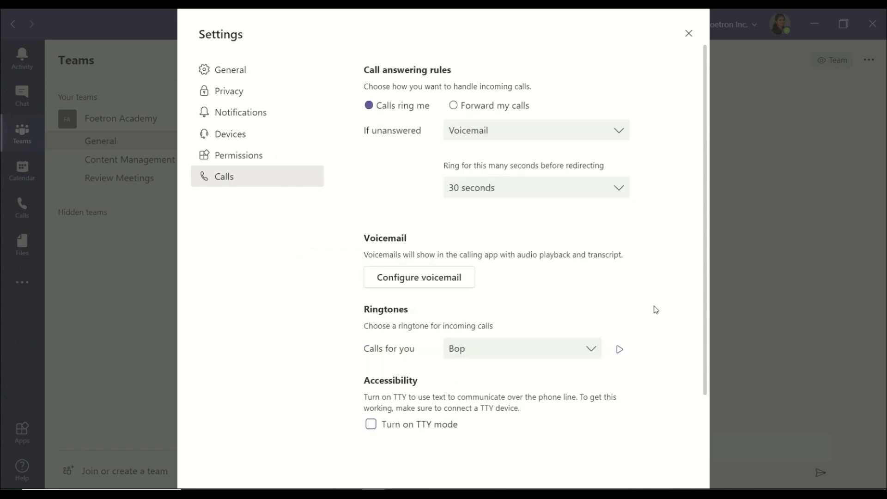
left_click(689, 33)
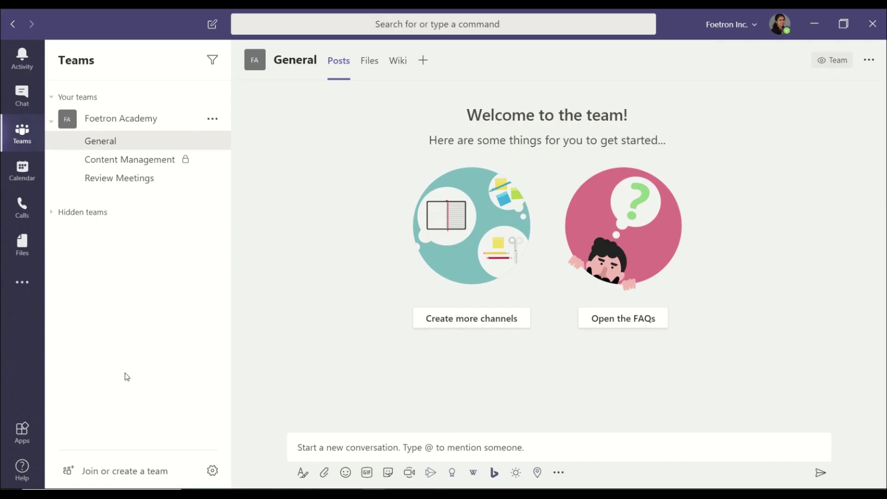